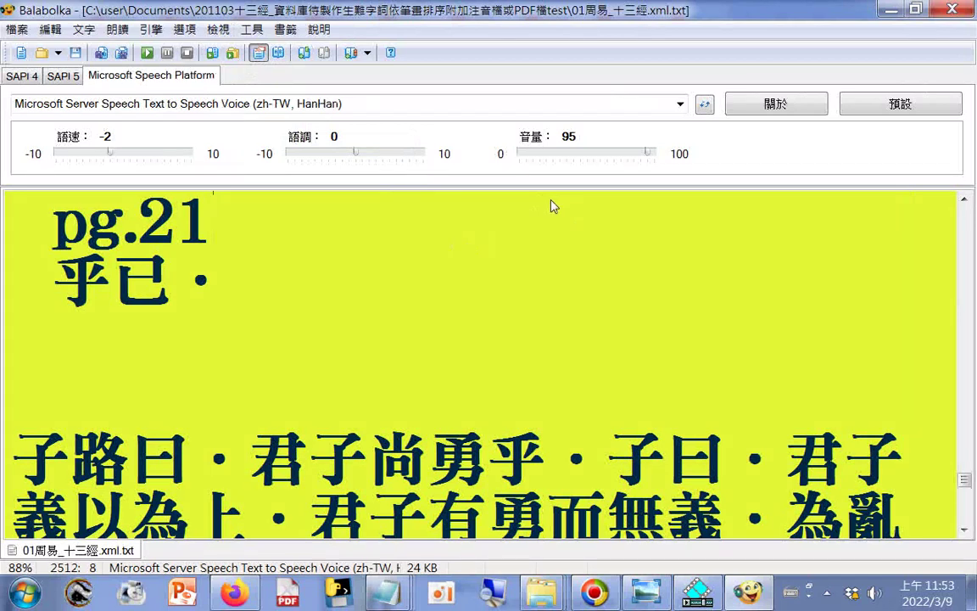
- Show the dictionary panel and look through its list of homograph dictionaries
key("F5")
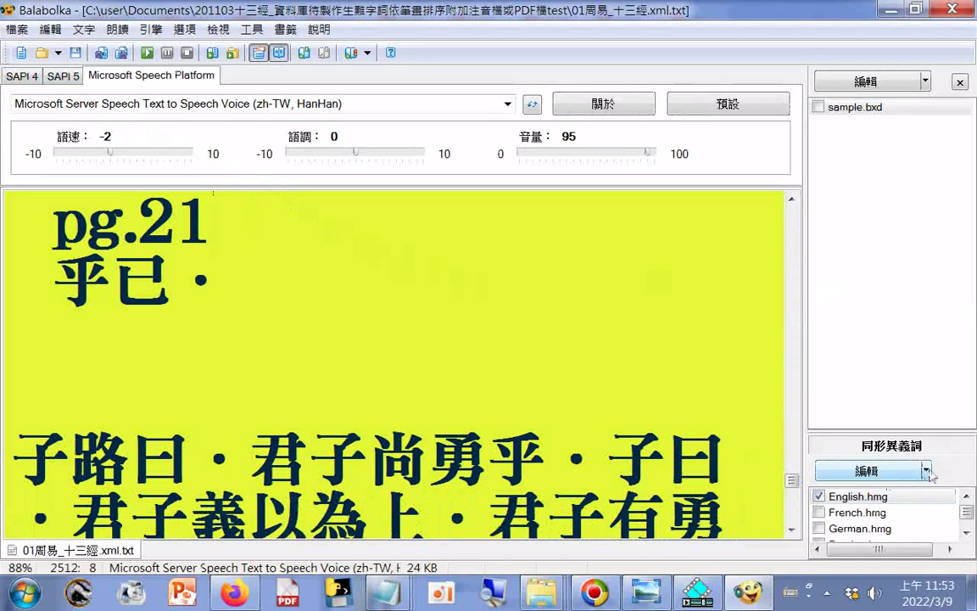
scroll(933, 506, "down", 1)
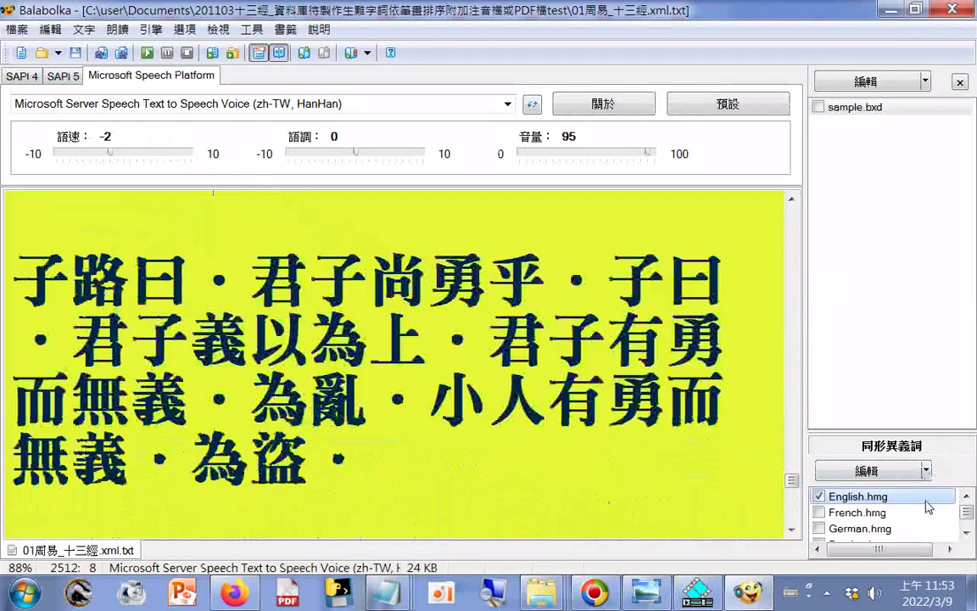
left_click(968, 528)
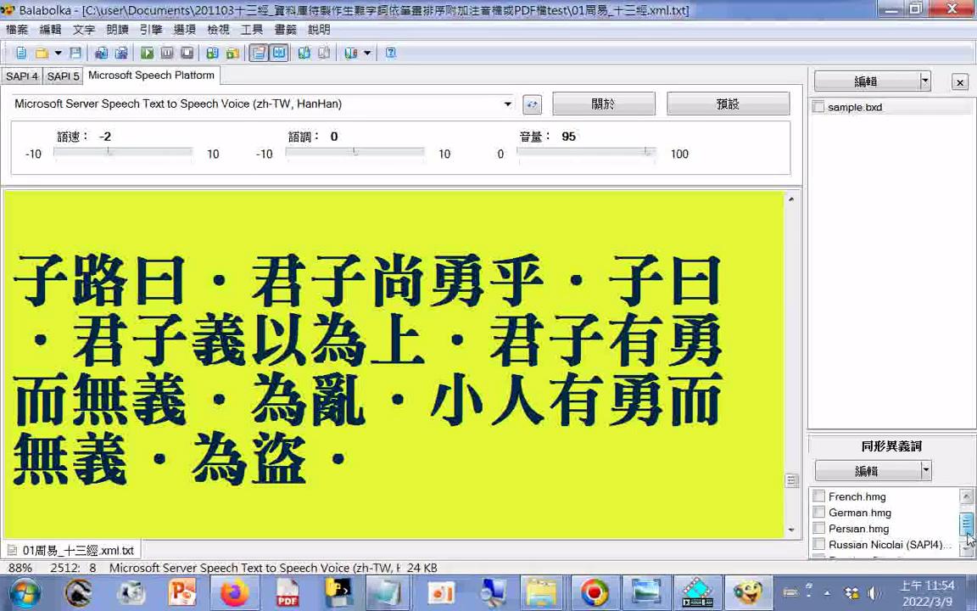
left_click(966, 550)
scroll(970, 520, "up", 1)
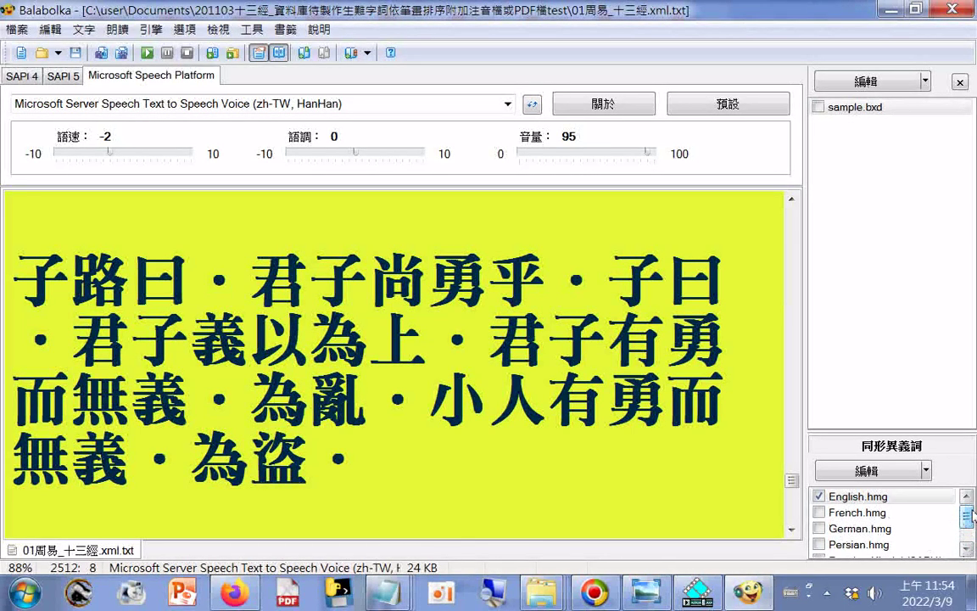
- Open the English.hmg homograph dictionary in Notepad, read through its entries, and put the window away
left_click(926, 471)
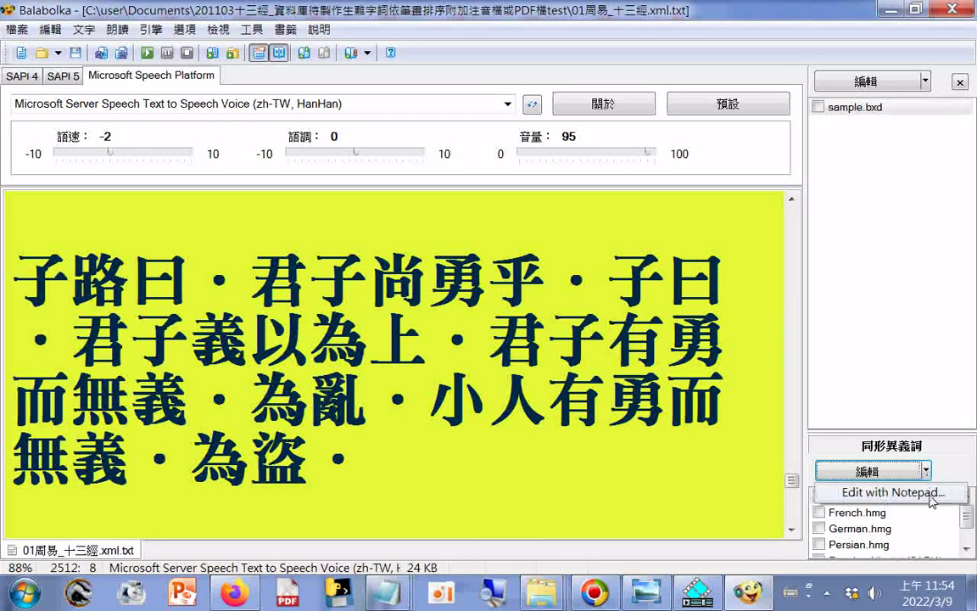
left_click(925, 494)
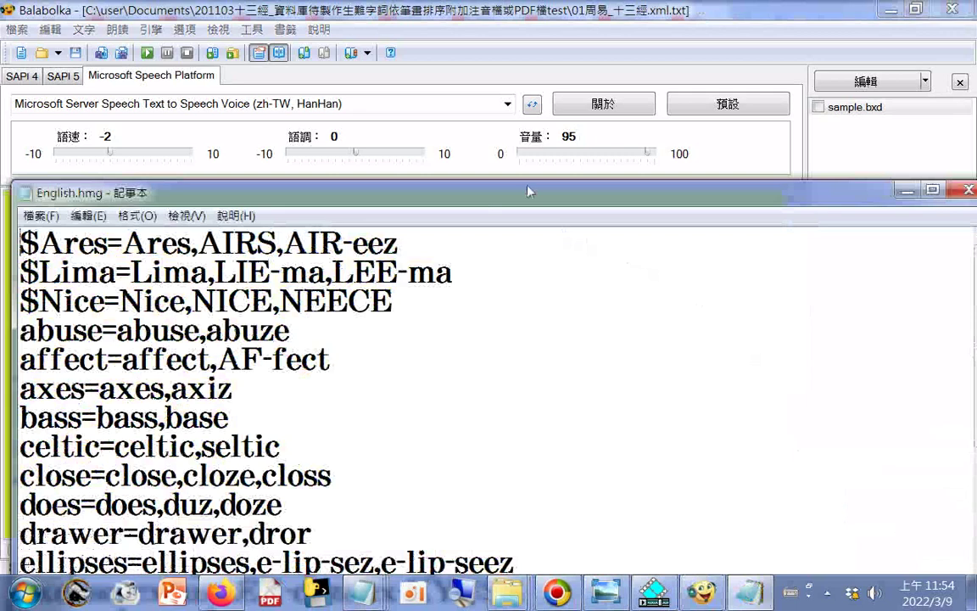
left_click_drag(528, 192, 562, 34)
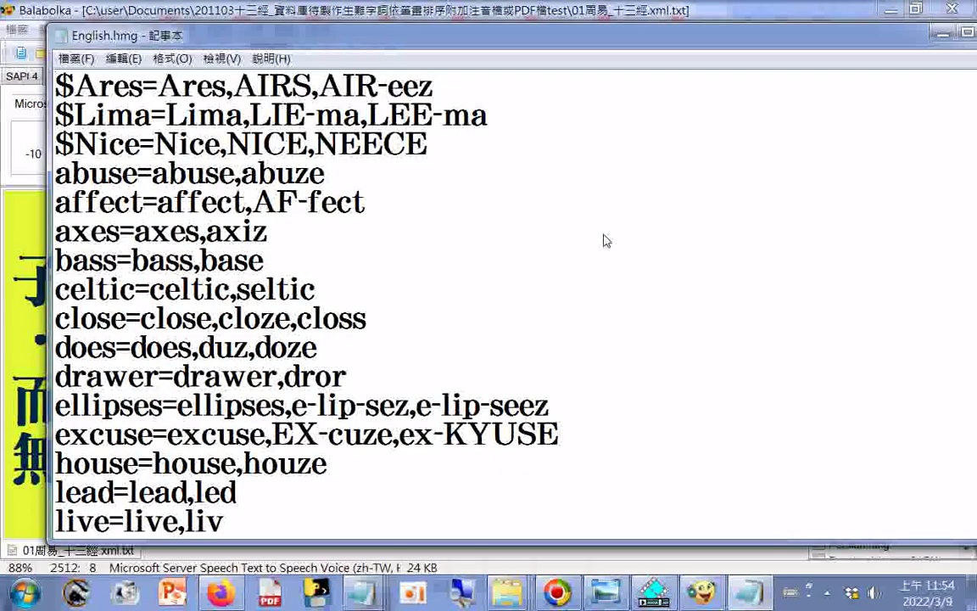
scroll(605, 241, "down", 1)
scroll(605, 241, "down", 1)
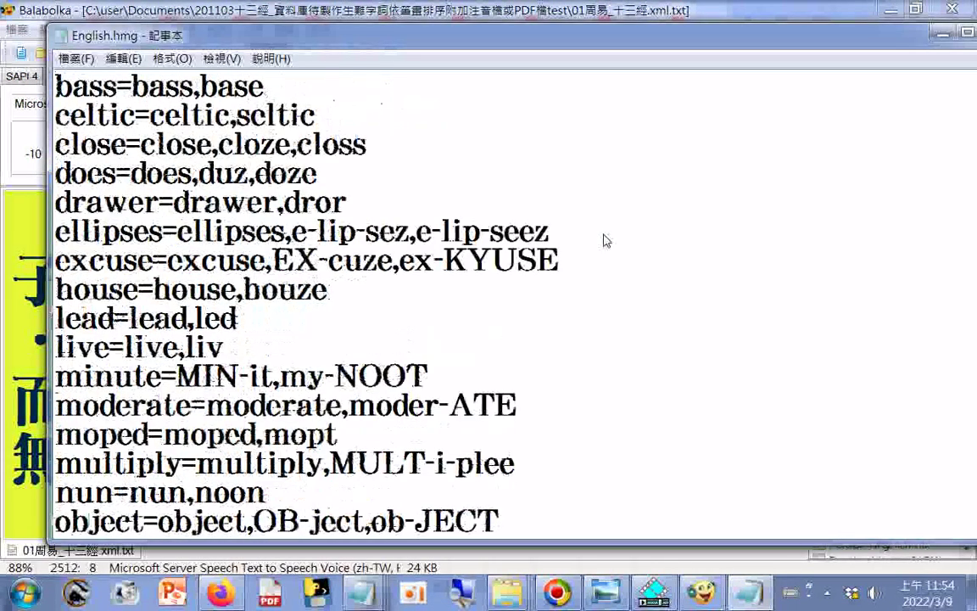
scroll(607, 242, "down", 1)
scroll(607, 242, "down", 1)
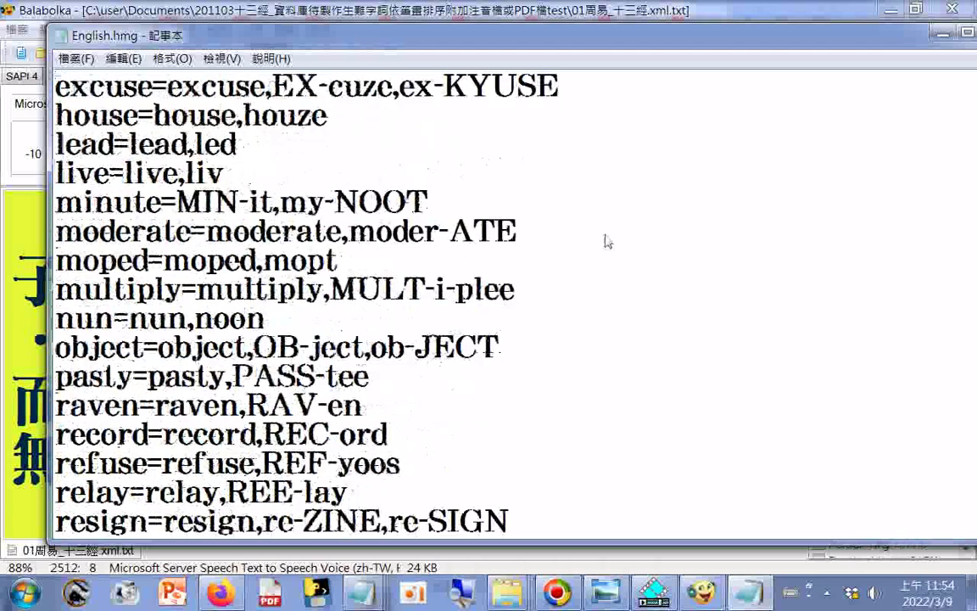
scroll(607, 241, "down", 2)
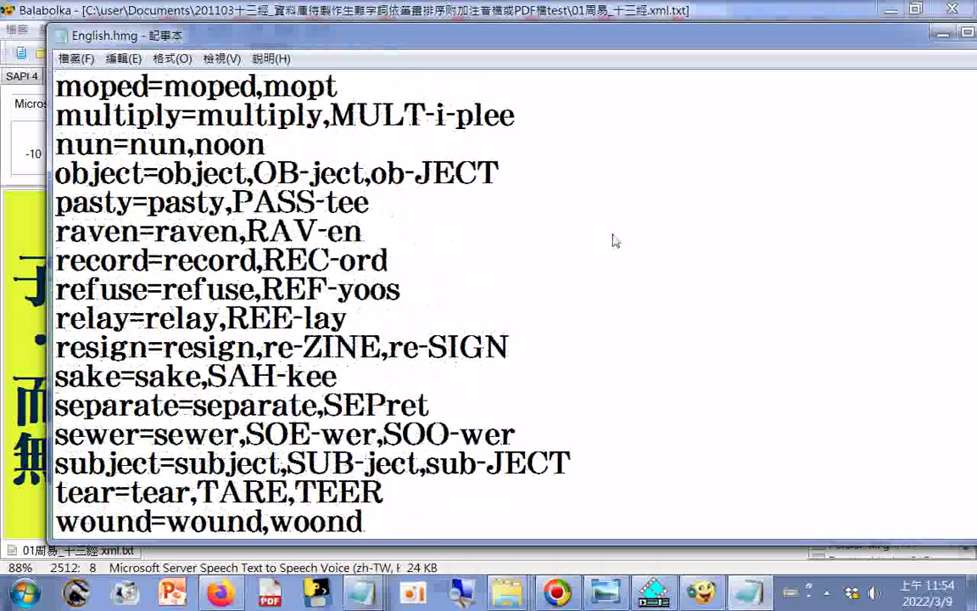
scroll(615, 241, "up", 3)
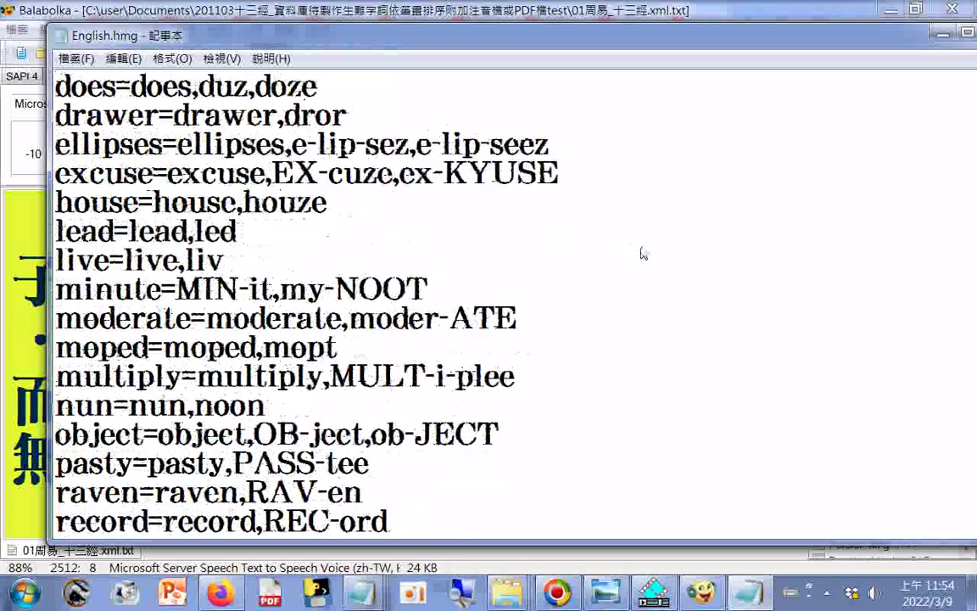
scroll(643, 253, "up", 3)
left_click(947, 35)
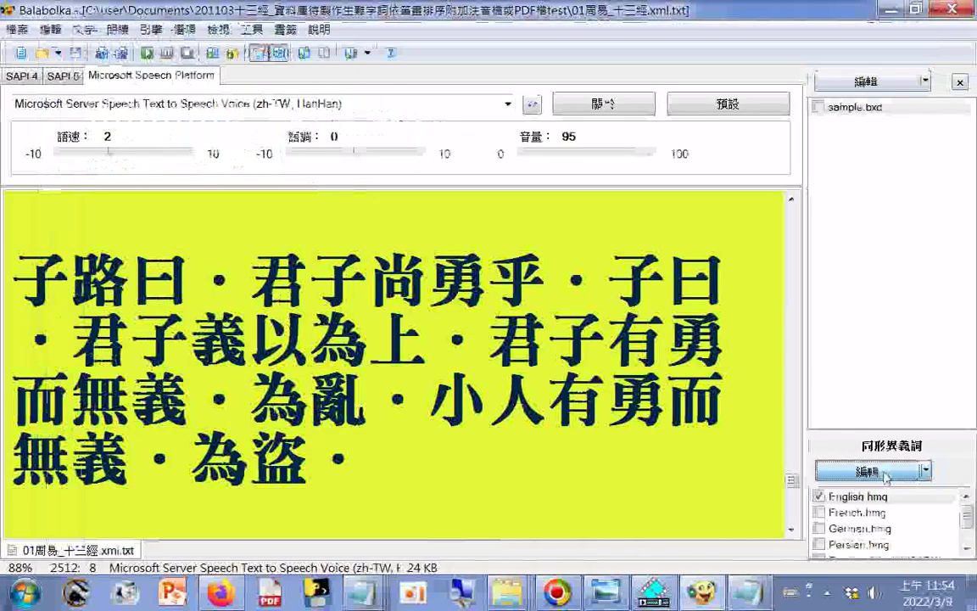
- Open English.hmg in the built-in homograph editor and view its entry list and the example phrases page (同形異義詞展示語句)
left_click(882, 472)
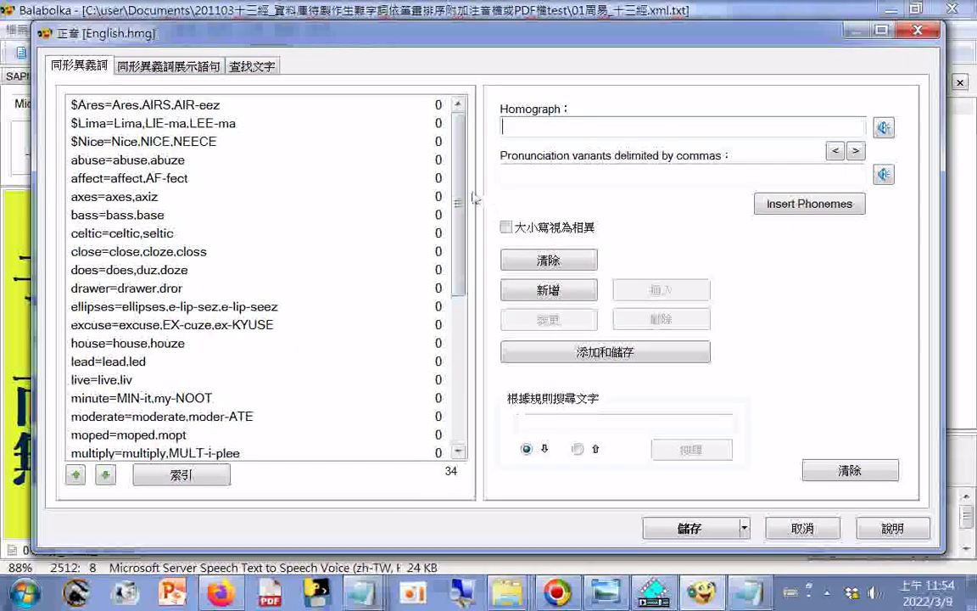
left_click_drag(458, 204, 458, 350)
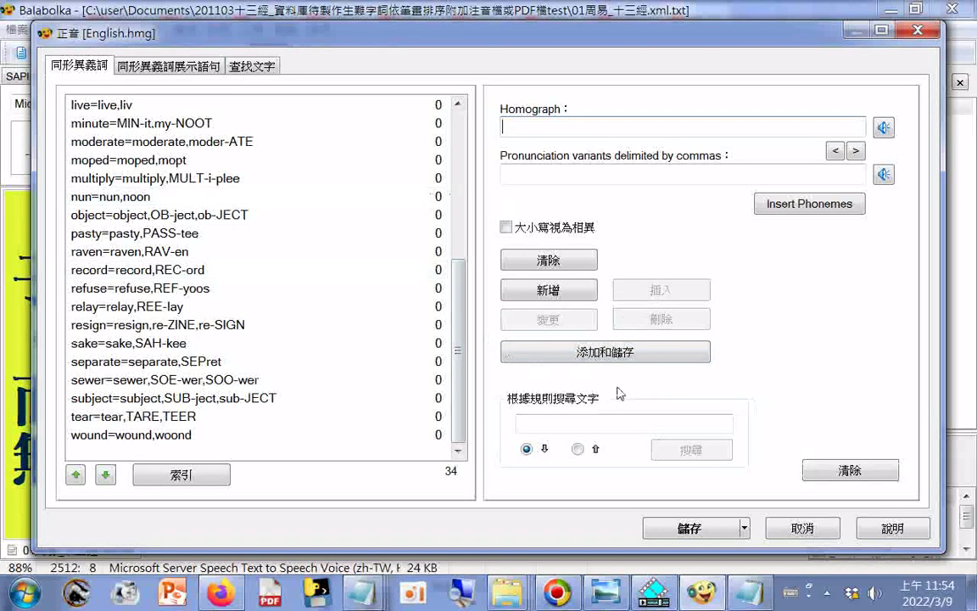
left_click(145, 68)
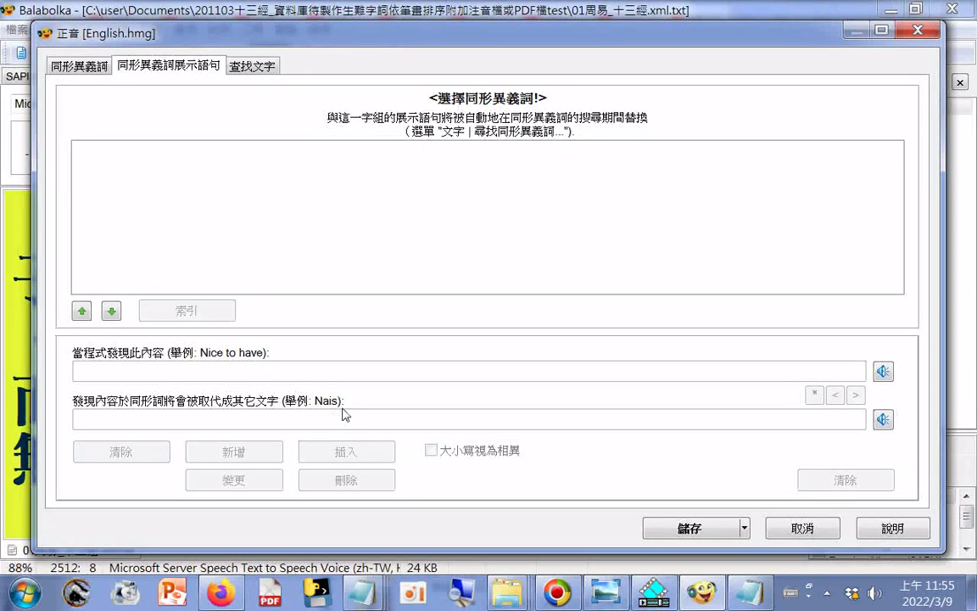
- Search the text for all homographs (發現同形異義詞) with 2 words of context before and after
left_click(253, 67)
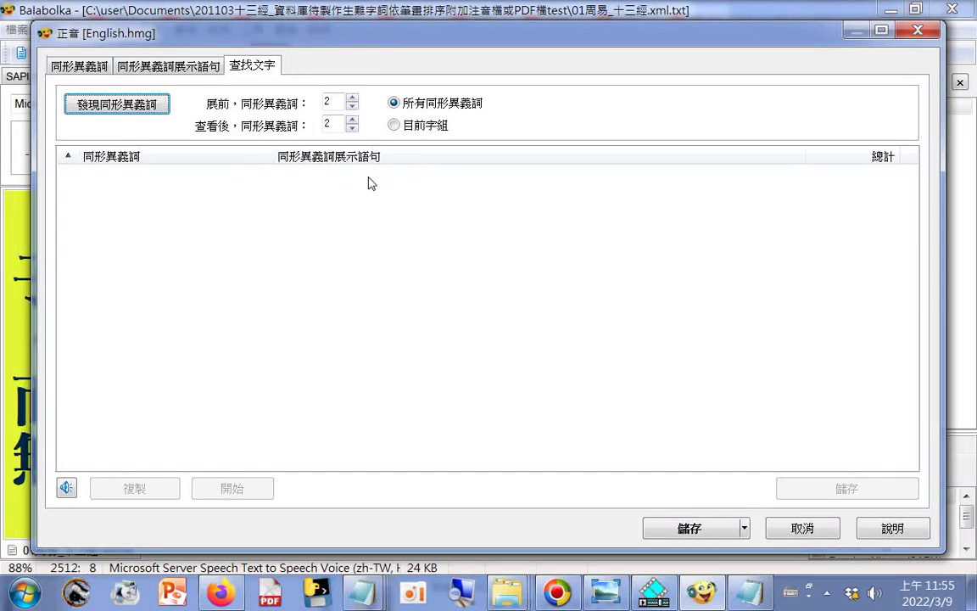
left_click(108, 154)
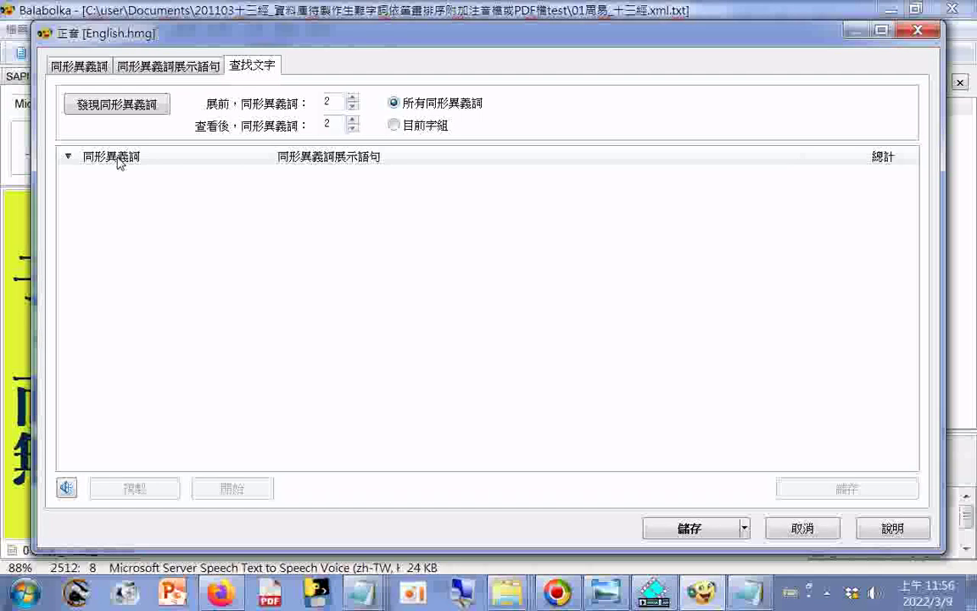
left_click_drag(263, 159, 320, 165)
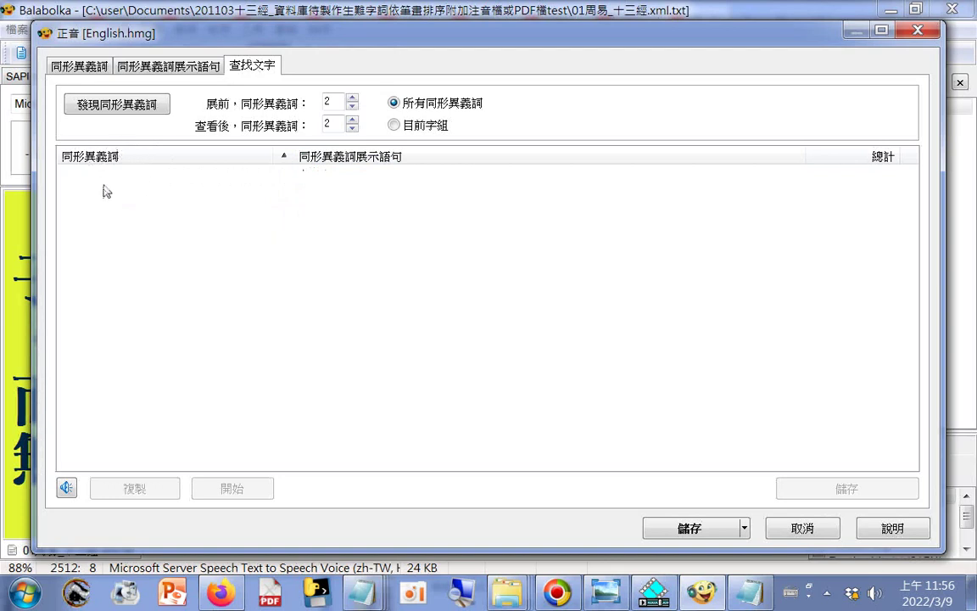
left_click(123, 107)
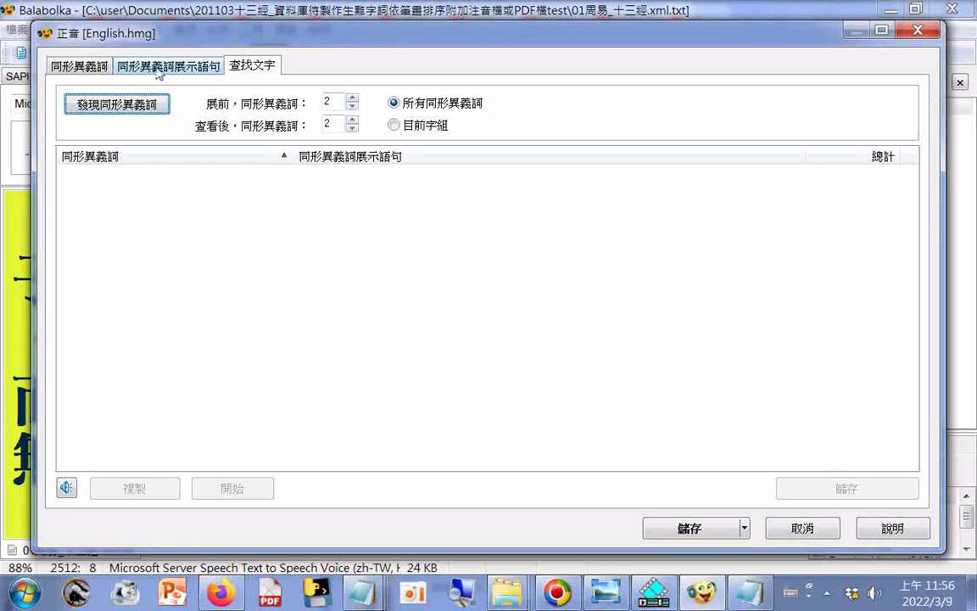
- Apply 索引 to the English.hmg homograph list and close the editor without saving the changes
left_click(136, 67)
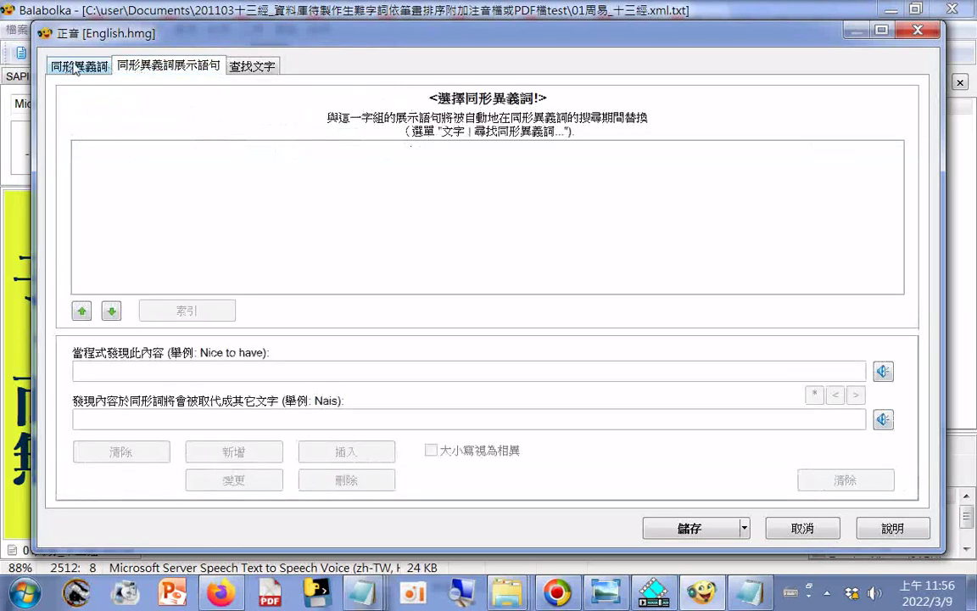
left_click(77, 67)
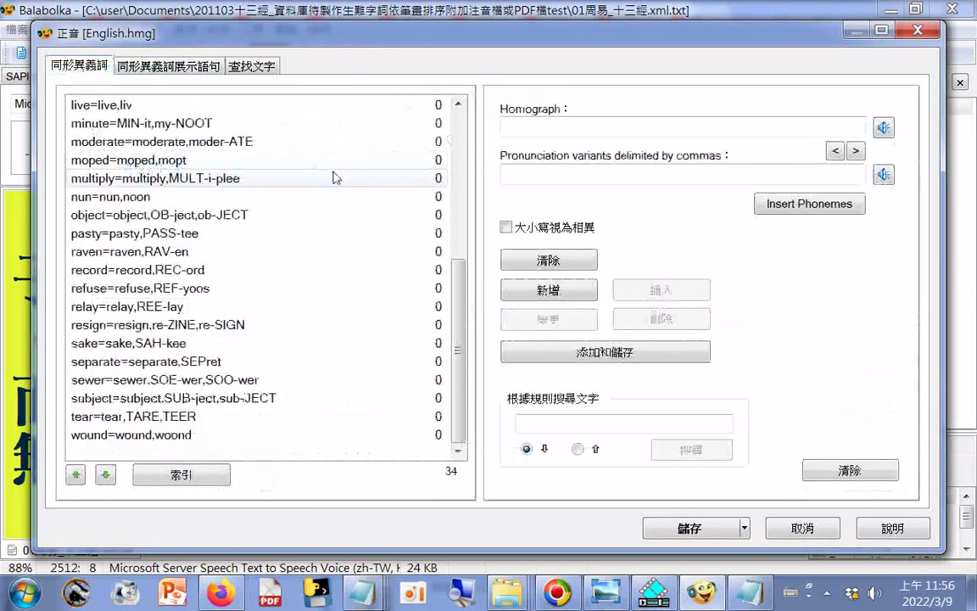
left_click(176, 475)
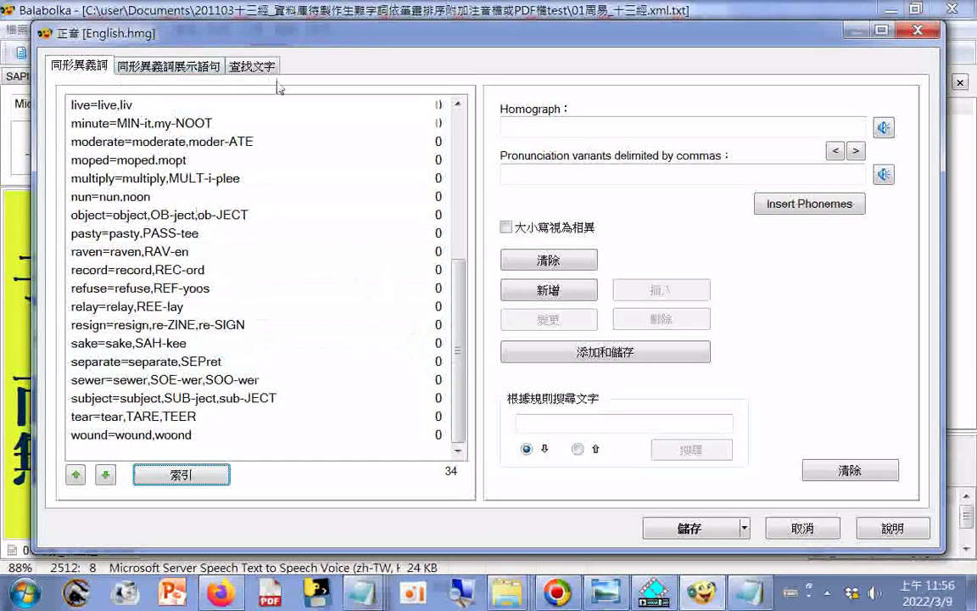
left_click(803, 528)
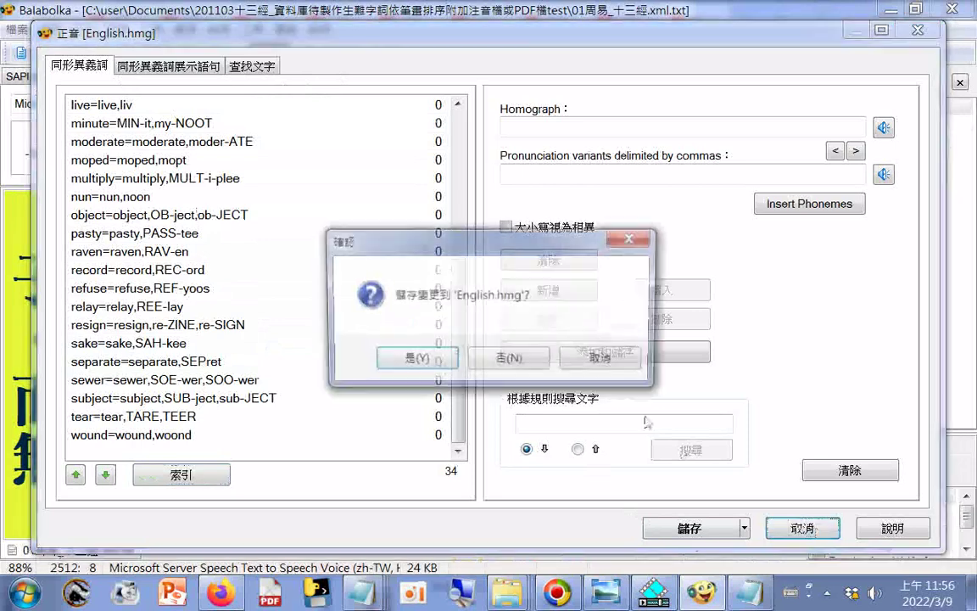
left_click(509, 362)
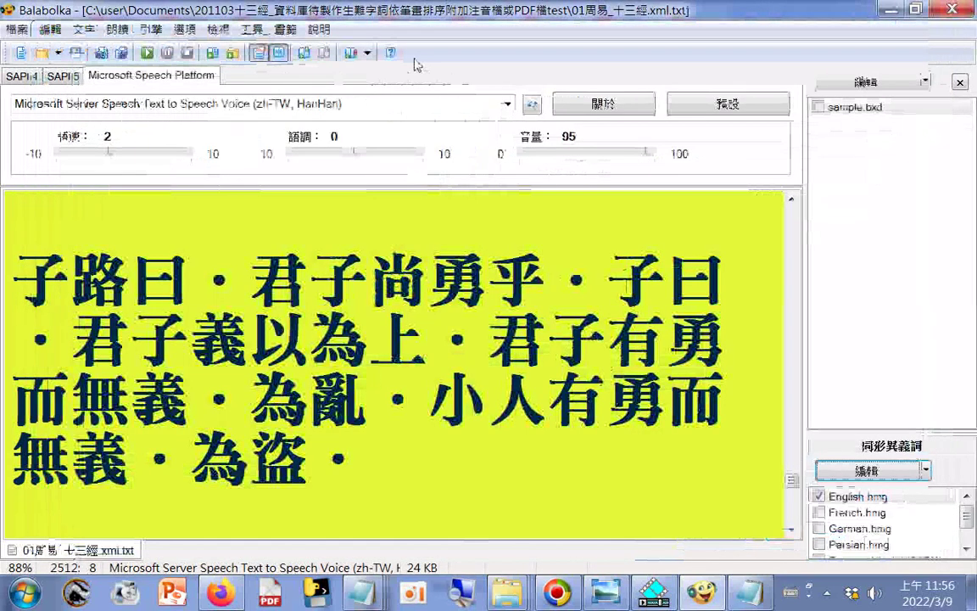
- Open the sample.bxd dictionary in Notepad, view its raw contents, and put the window away
left_click(864, 114)
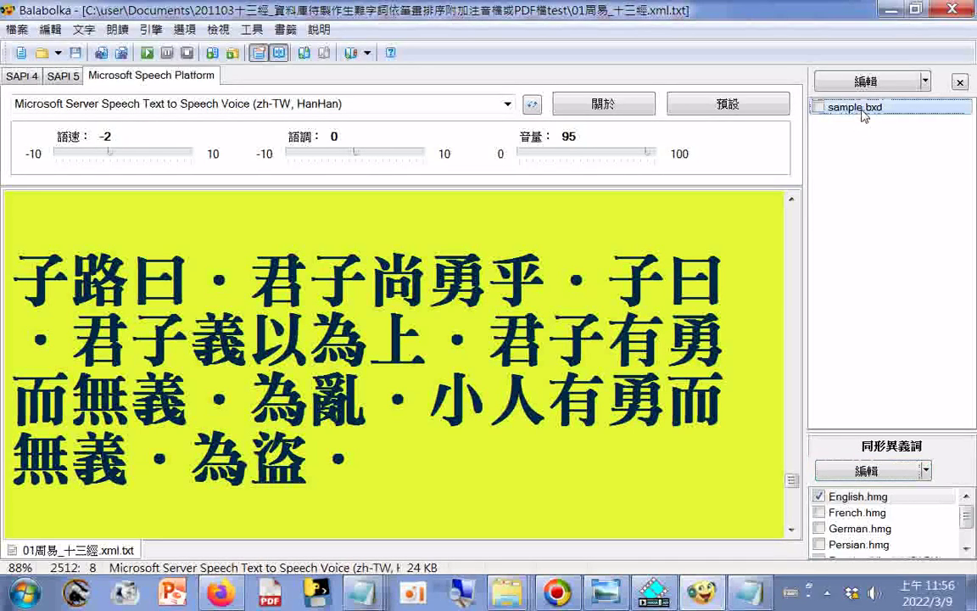
left_click(917, 82)
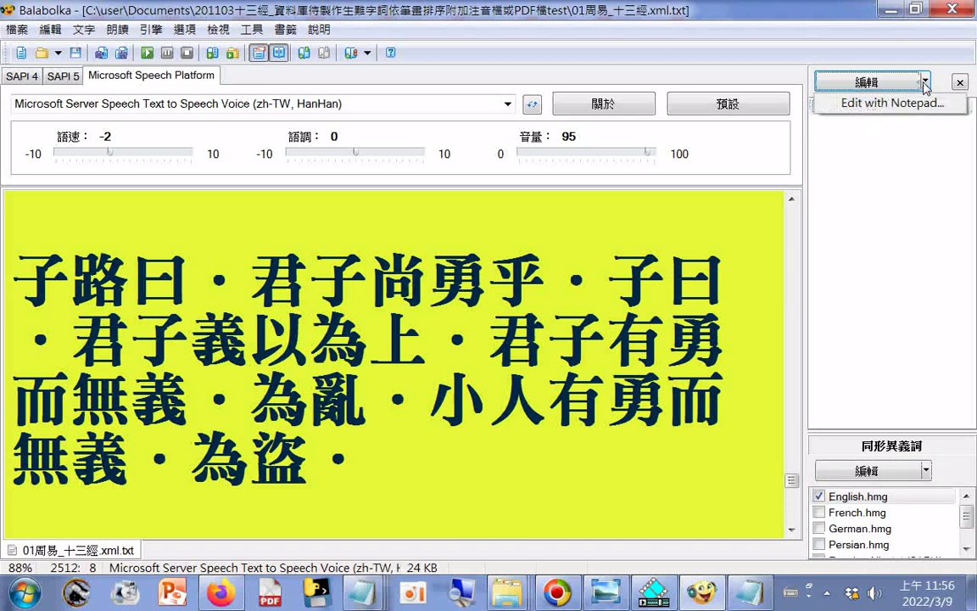
left_click(919, 106)
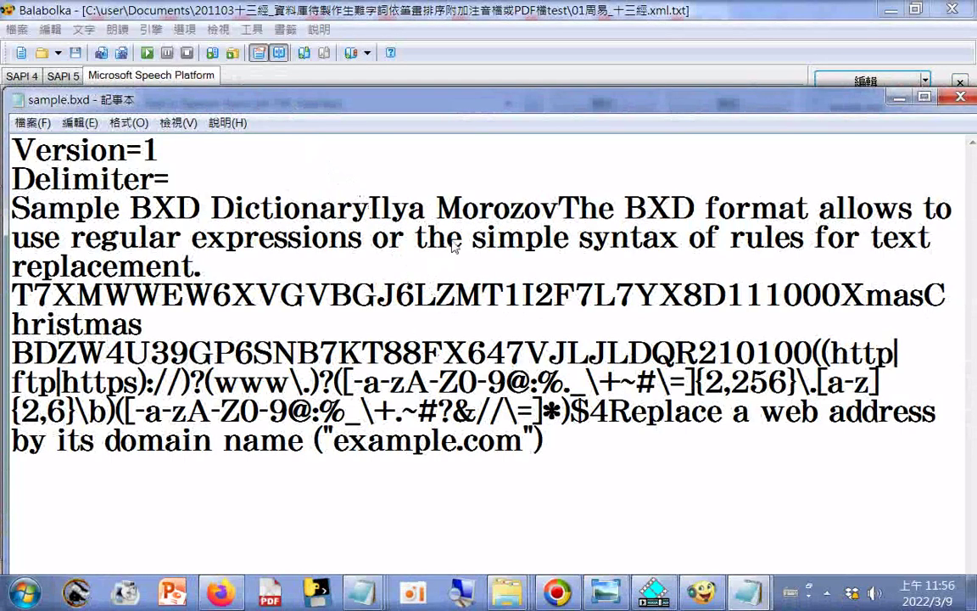
left_click(900, 99)
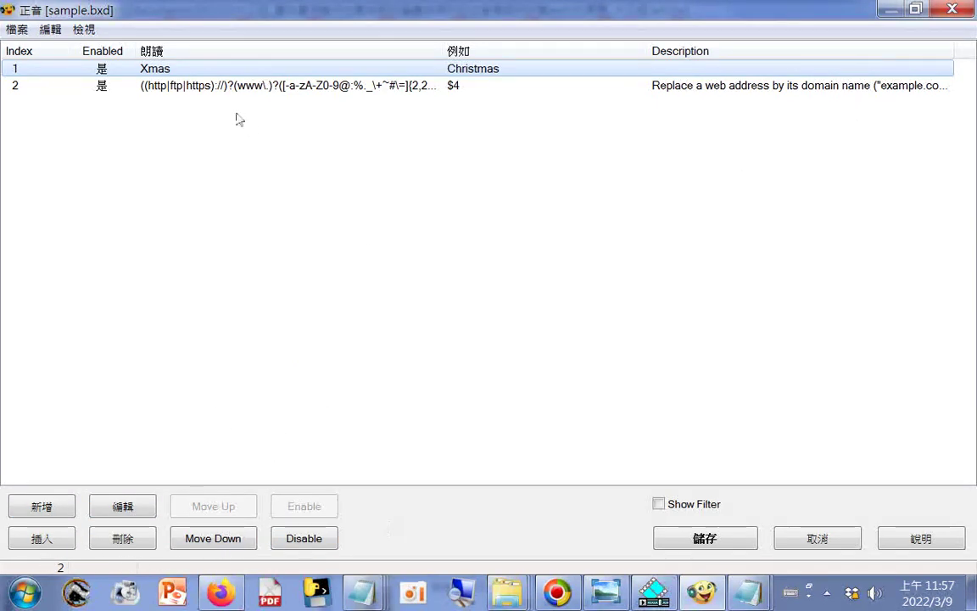
- Review the editing and view commands available for sample.bxd in the built-in dictionary editor and close it
left_click(25, 34)
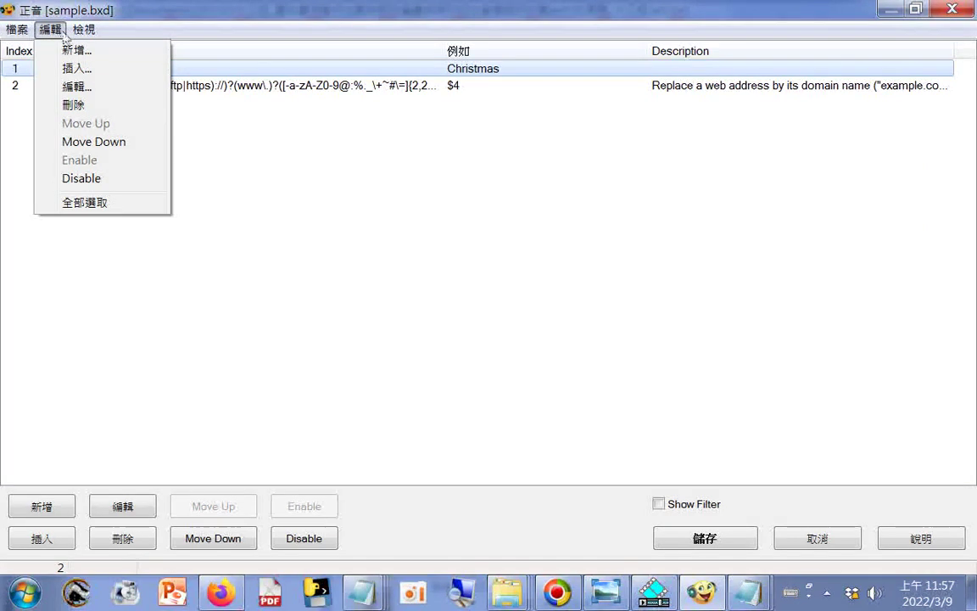
mouse_move(84, 28)
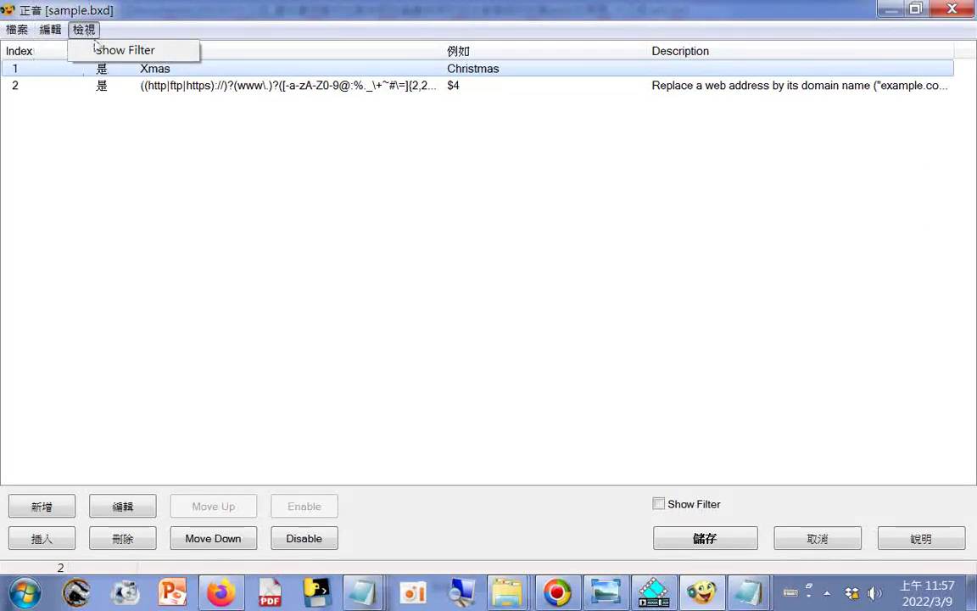
mouse_move(45, 29)
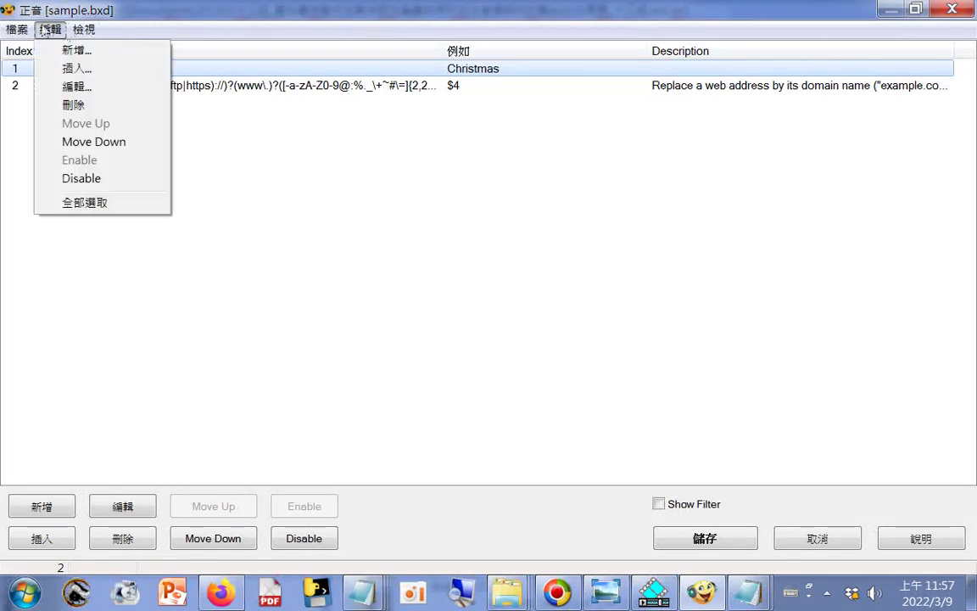
left_click(953, 10)
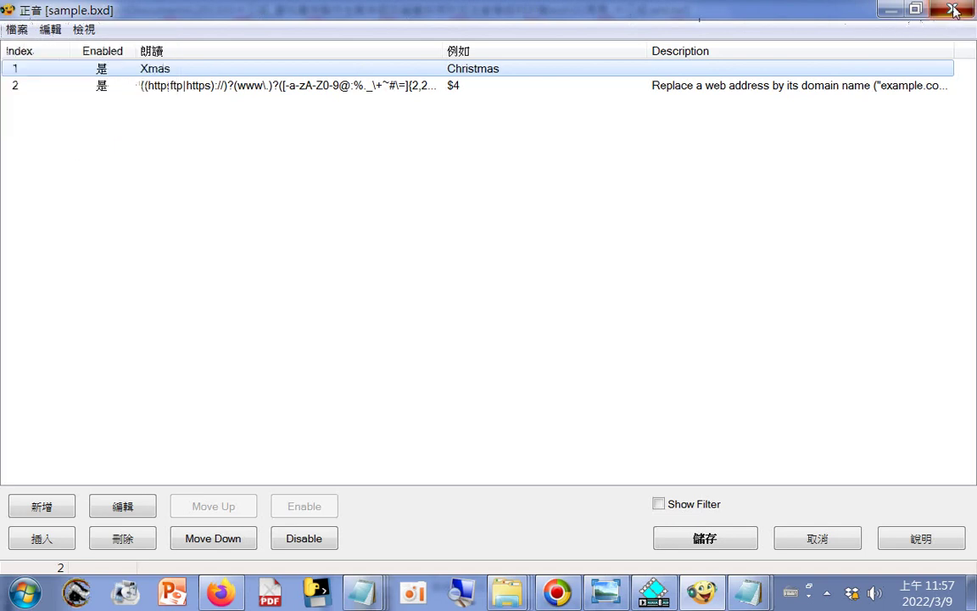
left_click(954, 11)
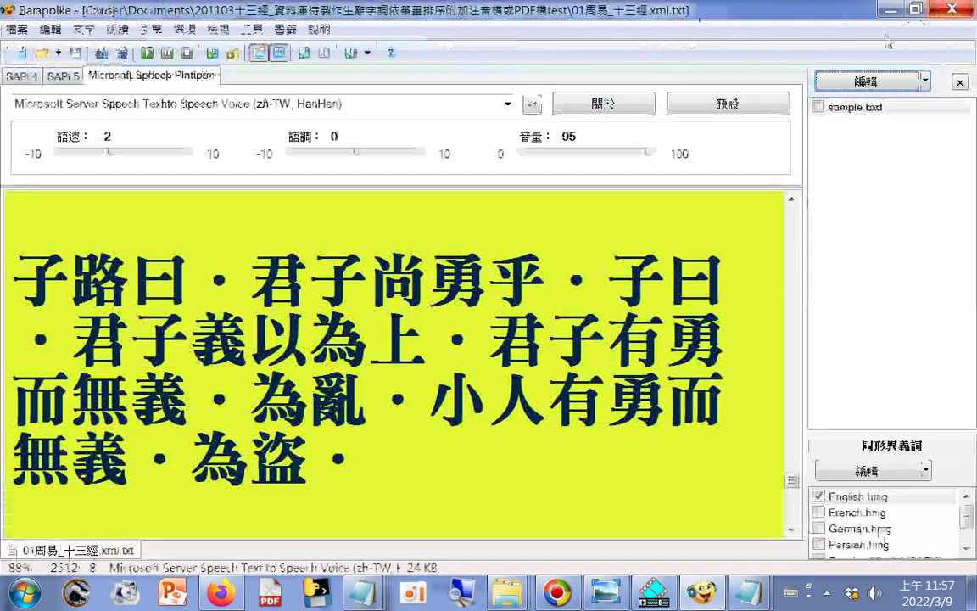
- Toggle the display of the dictionary panel (辭典面板)
left_click(218, 29)
mouse_move(244, 144)
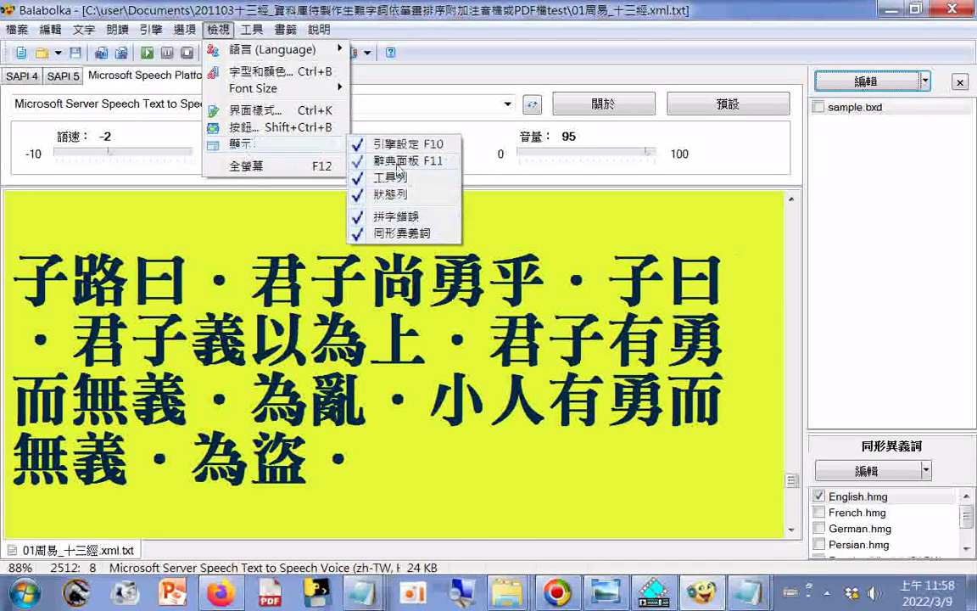
left_click(359, 162)
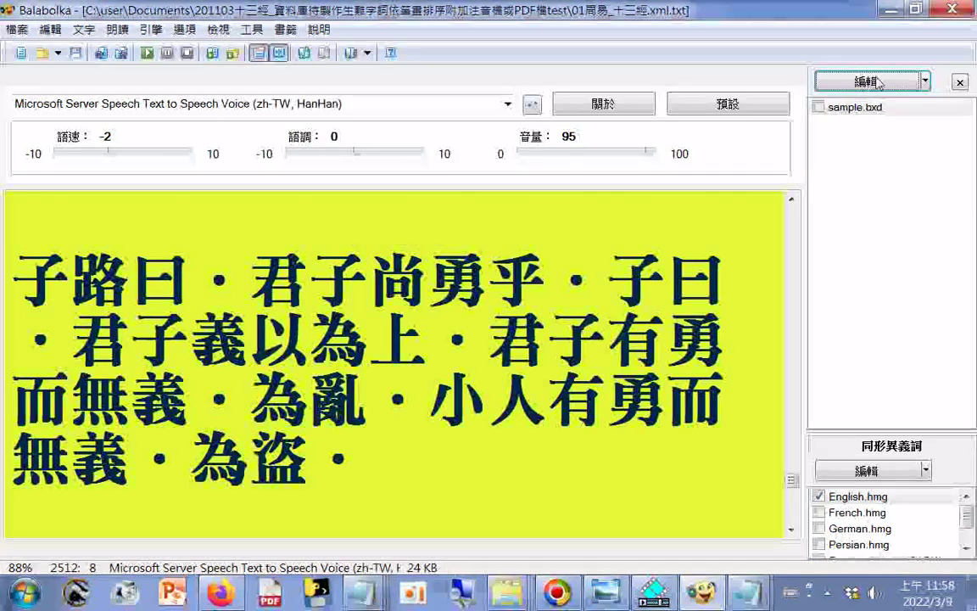
- Close the dictionary panel and check the display options (顯示) for the interface elements
left_click(960, 82)
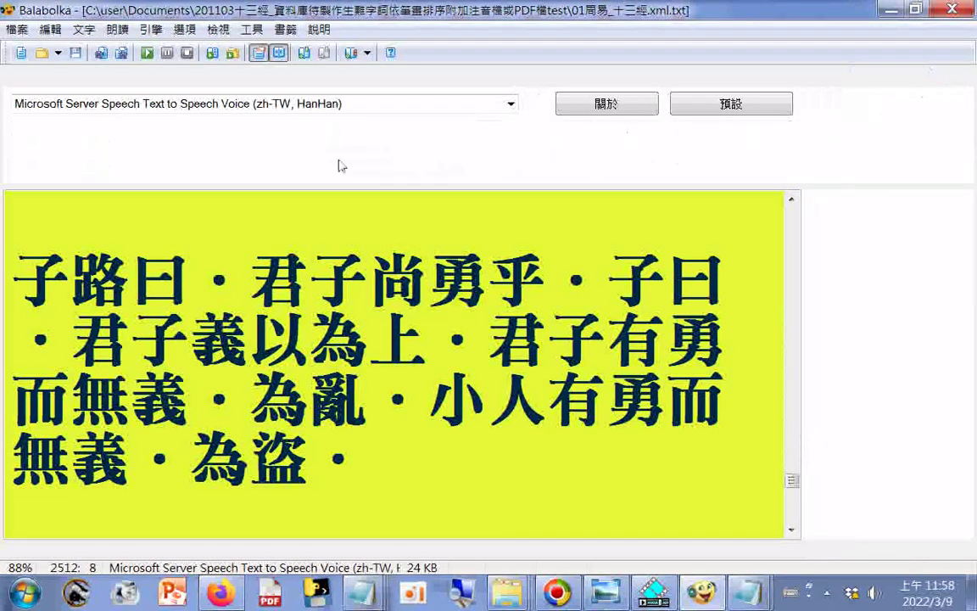
left_click(226, 32)
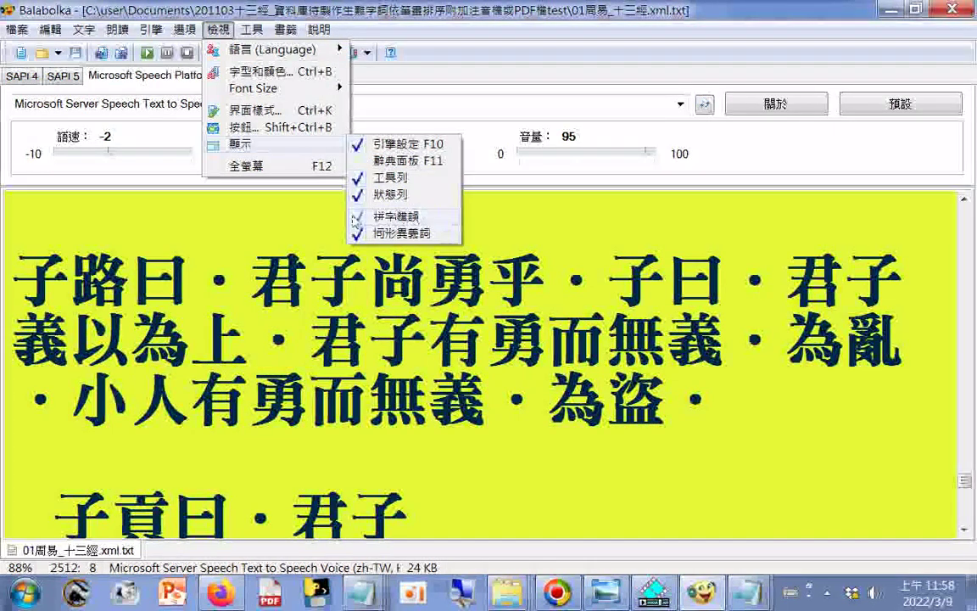
left_click(571, 212)
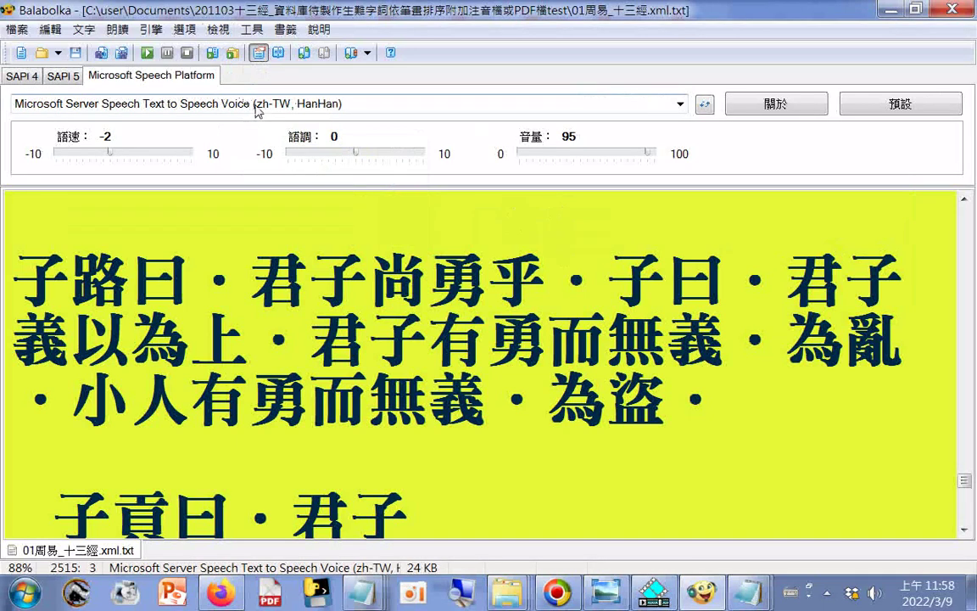
- Review the Microsoft Speech Platform voices, choosing zh-TW, HanHan, and list the voices available under SAPI 5
left_click(681, 109)
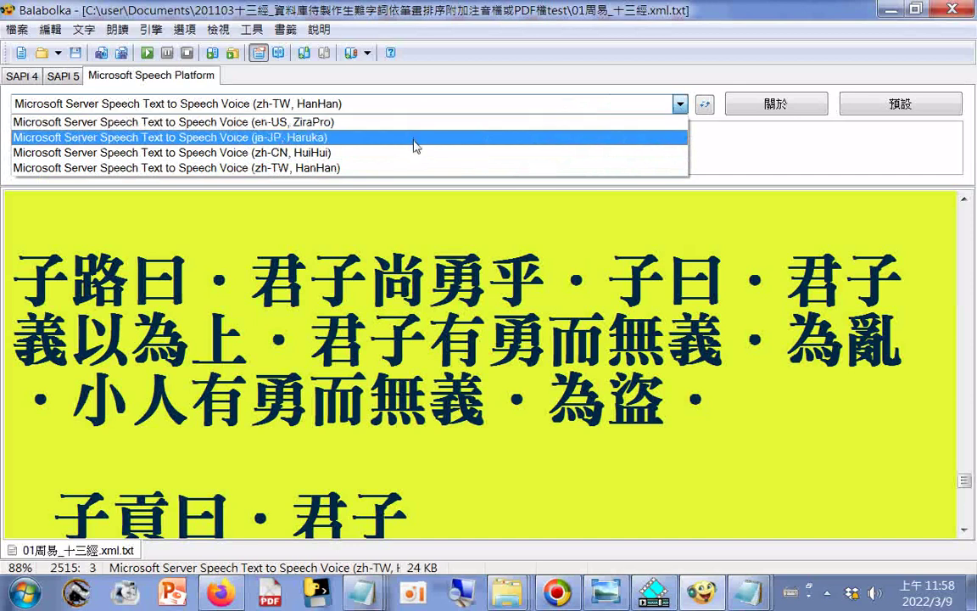
left_click(358, 168)
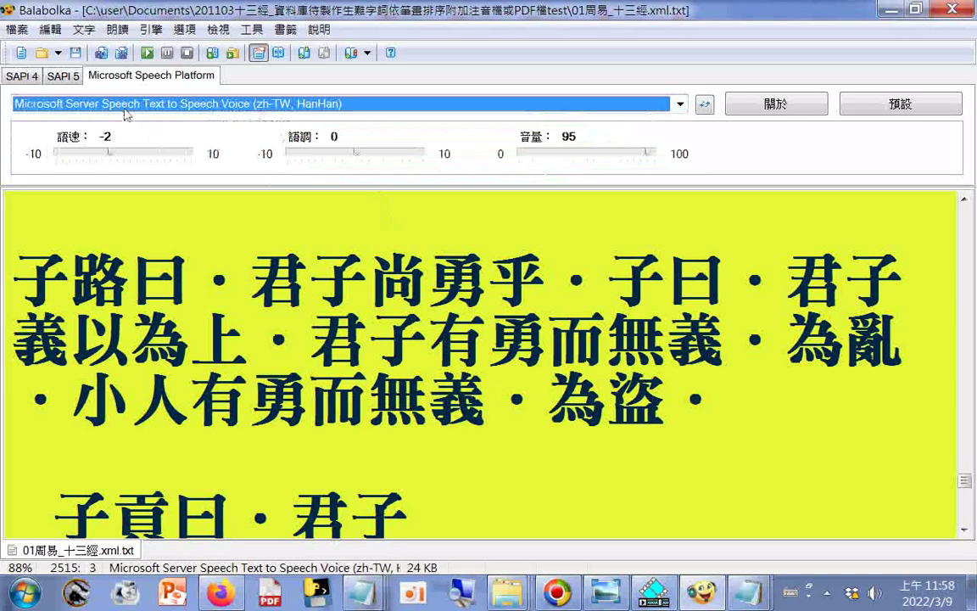
left_click(63, 76)
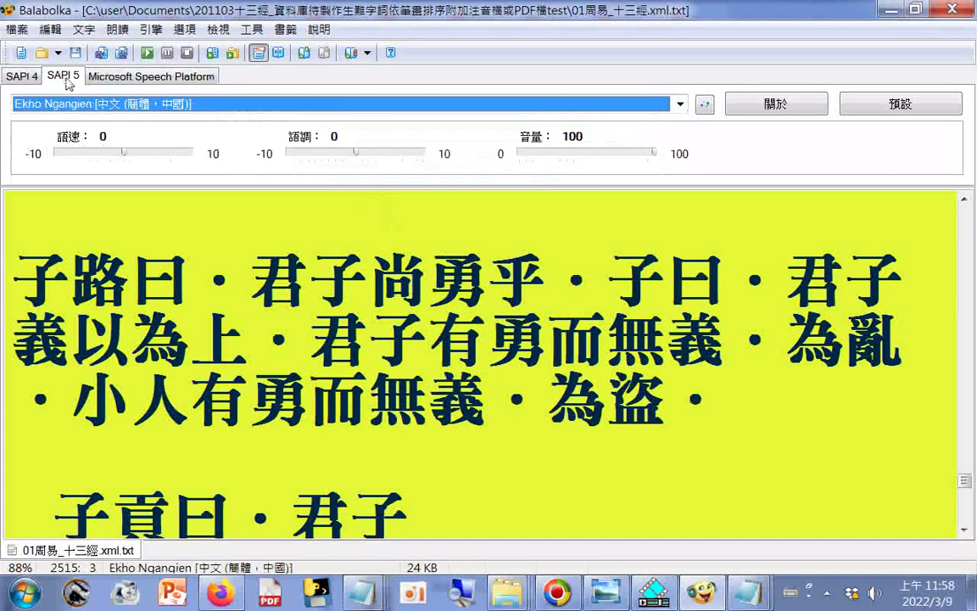
left_click(123, 103)
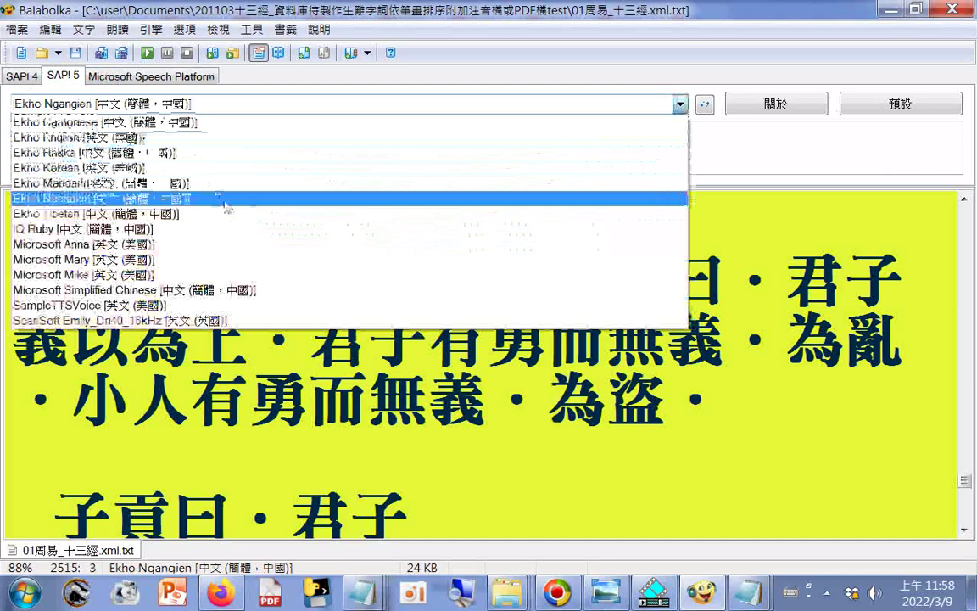